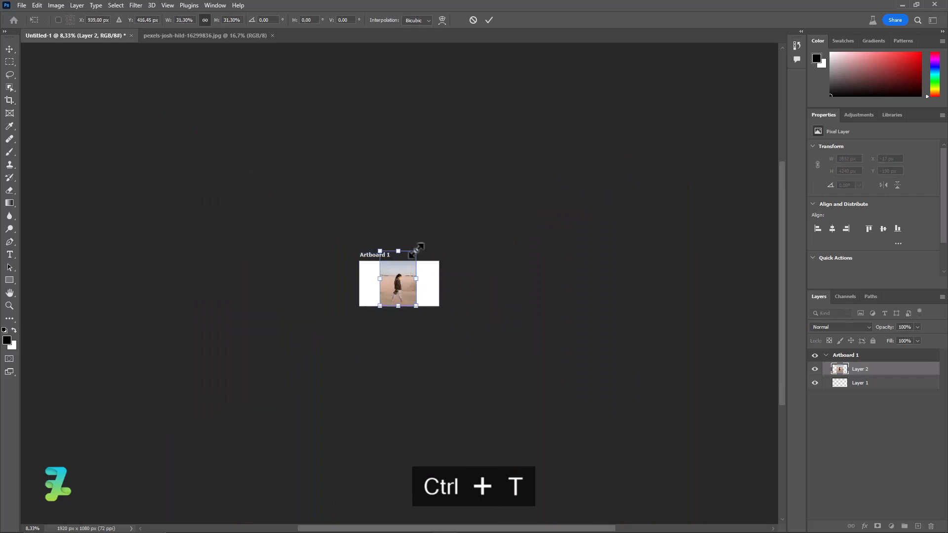
Step: Scale the portrait photo proportionally to about 25.5% so its height fits the artboard, and apply the transform
{"action": "key", "text": "ctrl+equal"}
{"action": "key", "text": "ctrl+equal"}
{"action": "key", "text": "ctrl+equal"}
{"action": "key", "text": "ctrl+equal"}
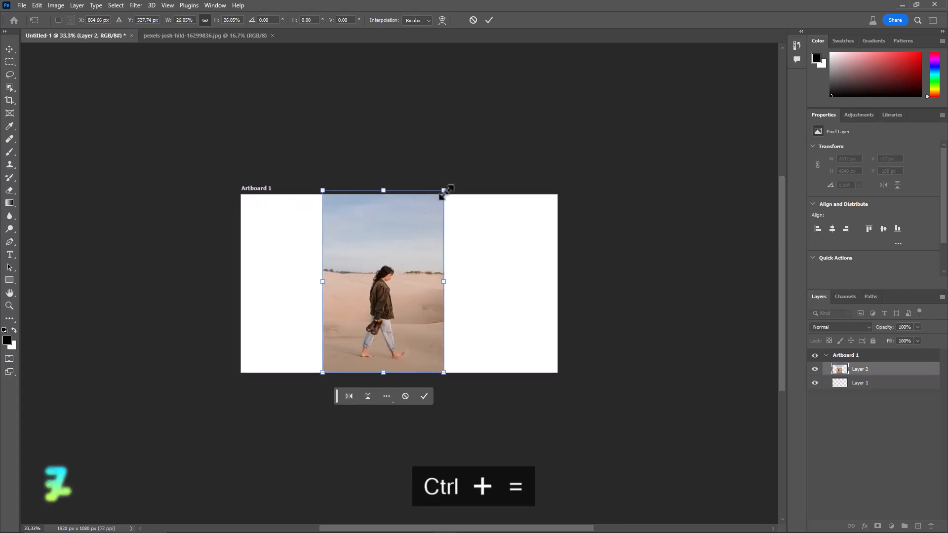
{"action": "left_click_drag", "start_coordinate": [443, 193], "coordinate": [440, 194]}
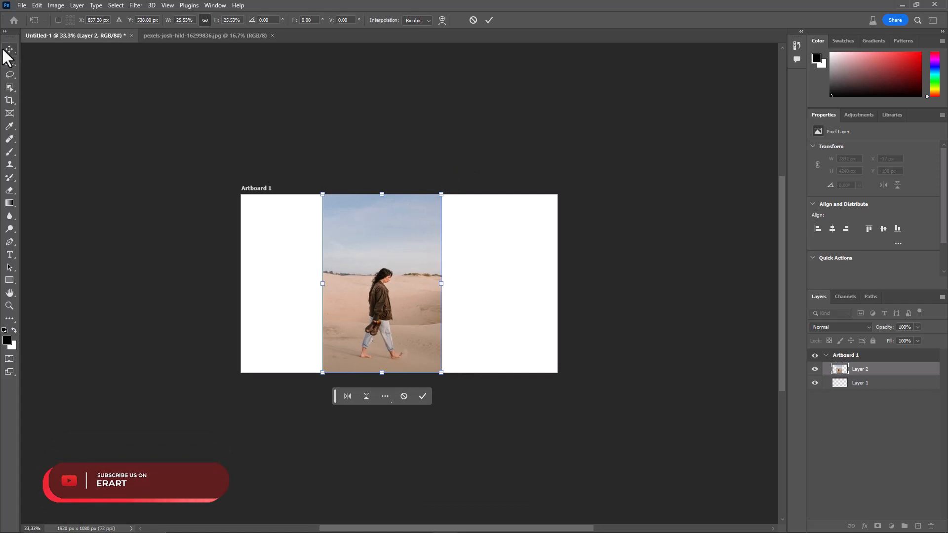
{"action": "key", "text": "Return"}
Step: Centre the photo horizontally on the whole artboard, leaving nothing selected
{"action": "key", "text": "ctrl+a"}
{"action": "left_click", "coordinate": [225, 20]}
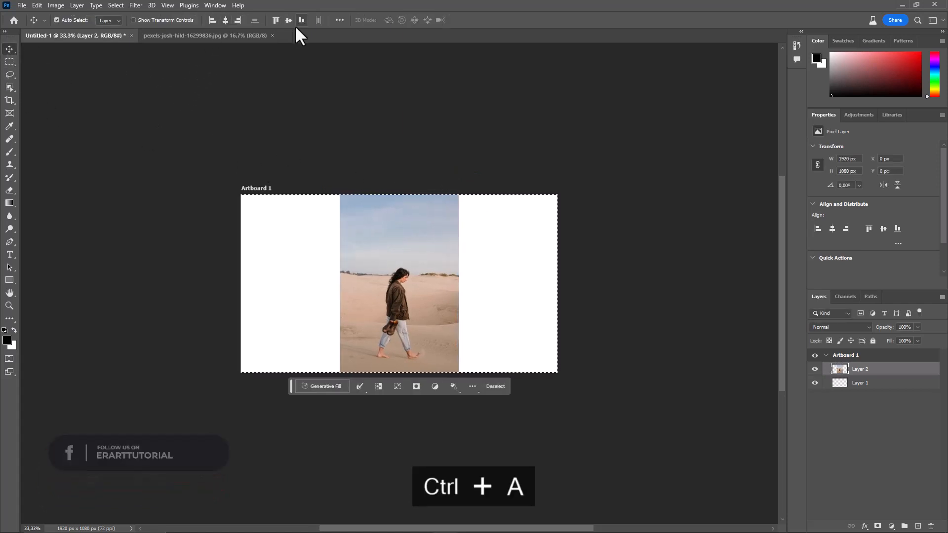
{"action": "key", "text": "ctrl+d"}
Step: Extend the scene into the blank area right of the photo using Generative Fill without a prompt, choosing the third variation
{"action": "left_click", "coordinate": [9, 61]}
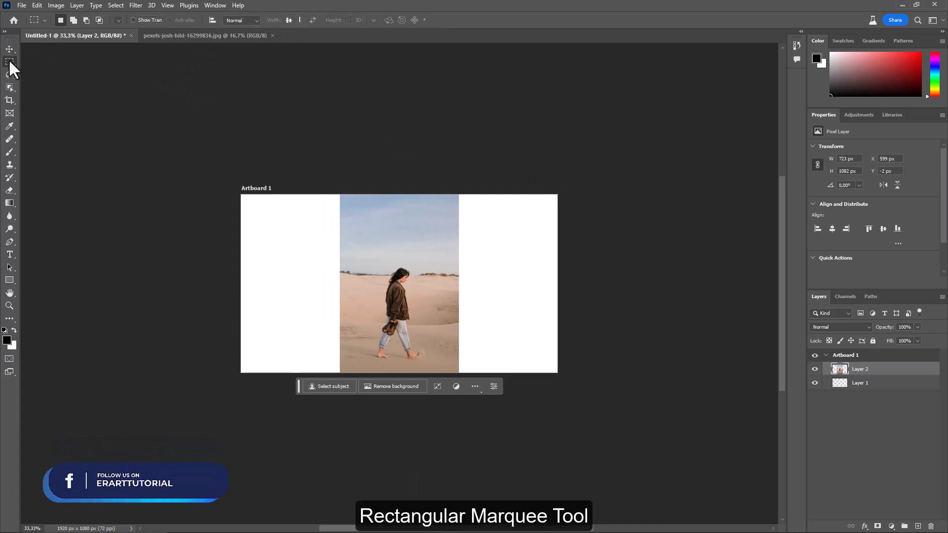
{"action": "left_click_drag", "start_coordinate": [457, 190], "coordinate": [615, 406]}
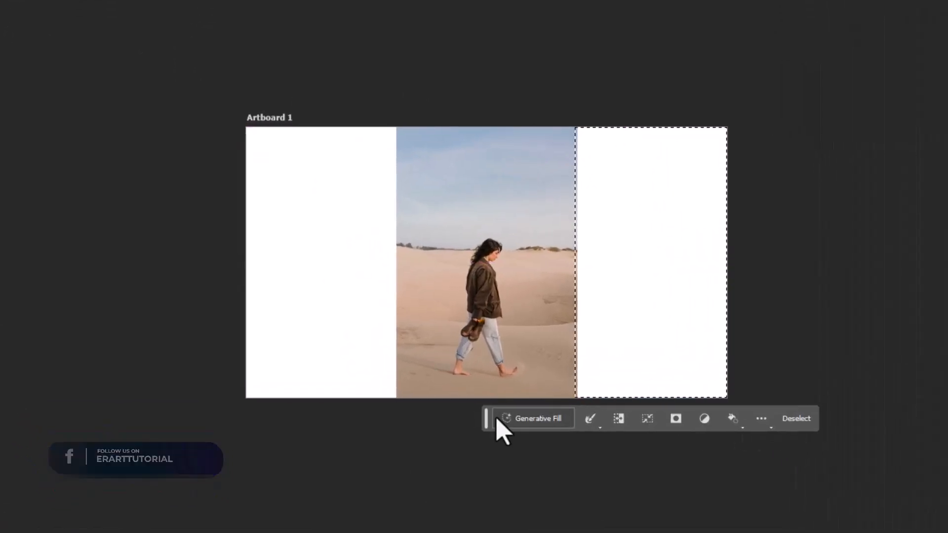
{"action": "left_click", "coordinate": [497, 419]}
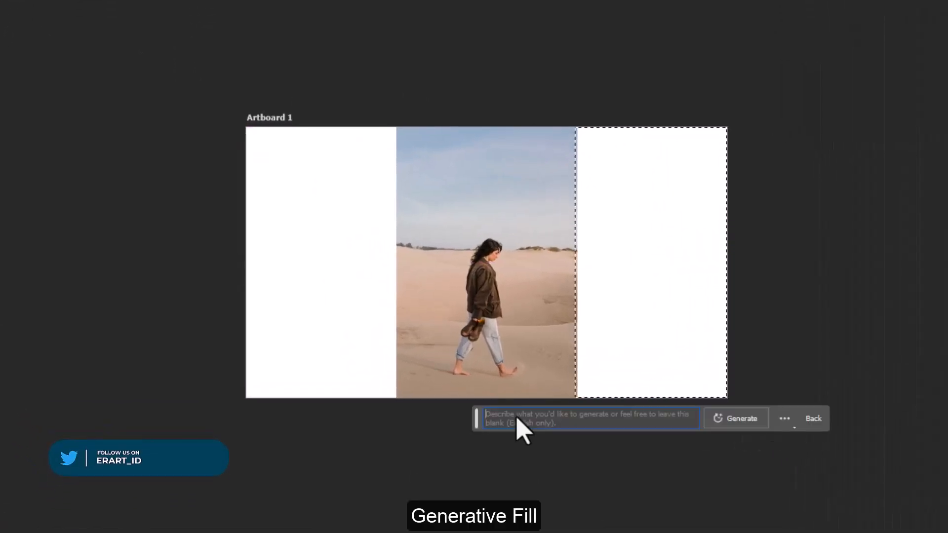
{"action": "left_click", "coordinate": [745, 418]}
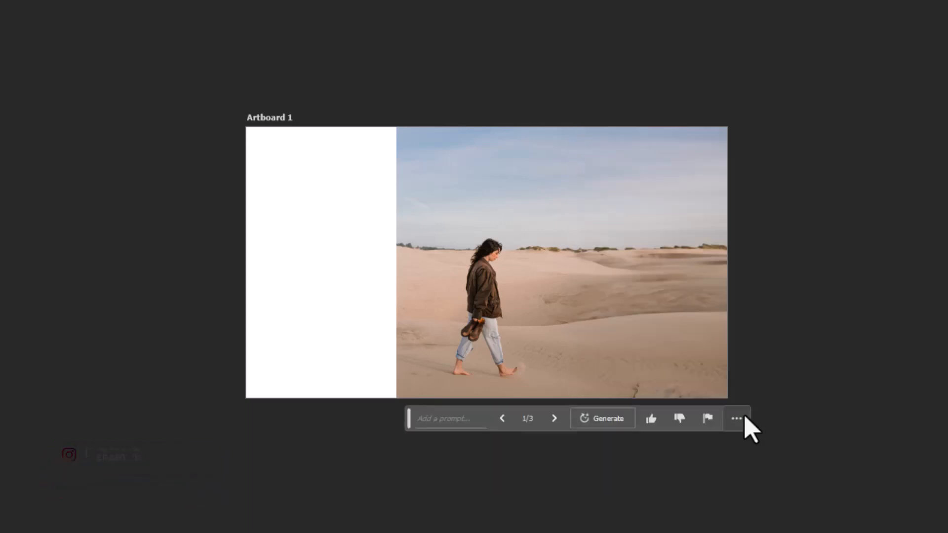
{"action": "left_click", "coordinate": [556, 425]}
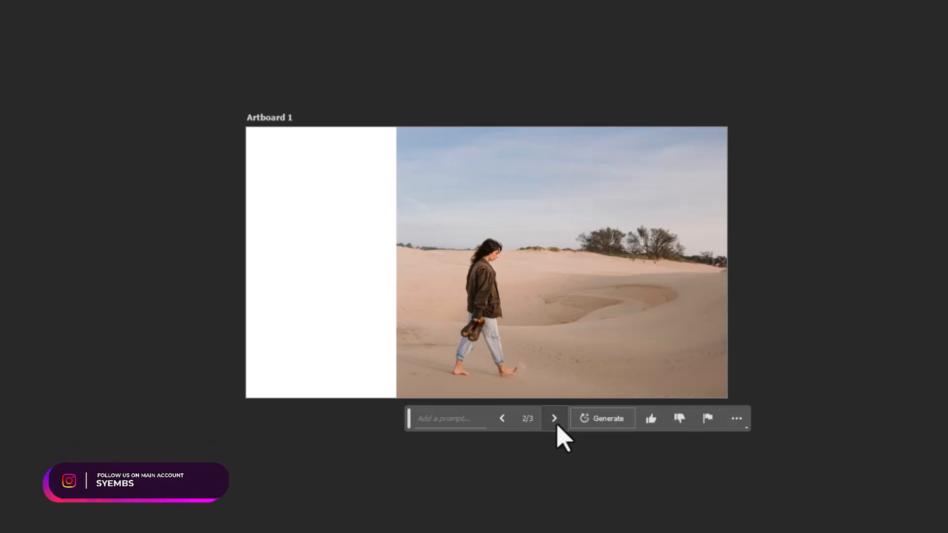
{"action": "left_click", "coordinate": [554, 421]}
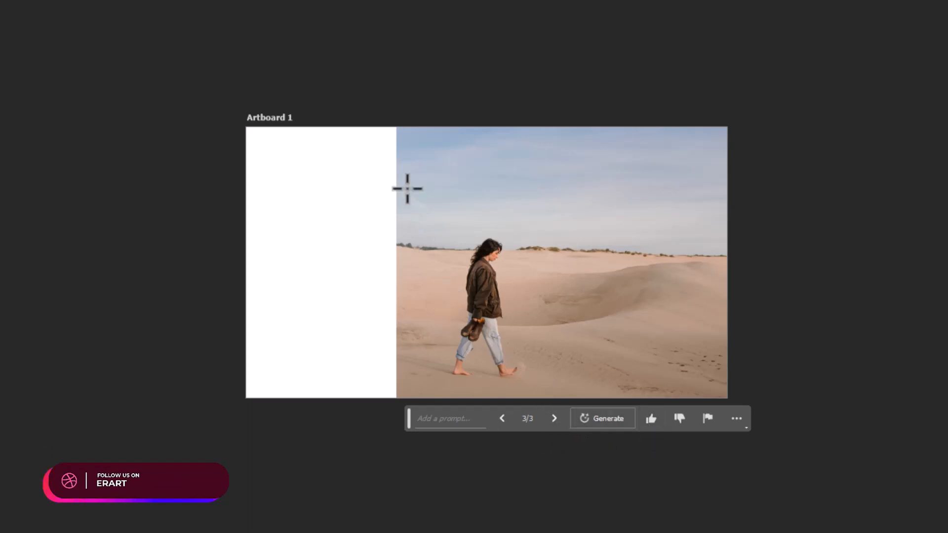
Step: Extend the scene into the blank area left of the photo using Generative Fill without a prompt, choosing the second variation
{"action": "left_click_drag", "start_coordinate": [402, 114], "coordinate": [176, 449]}
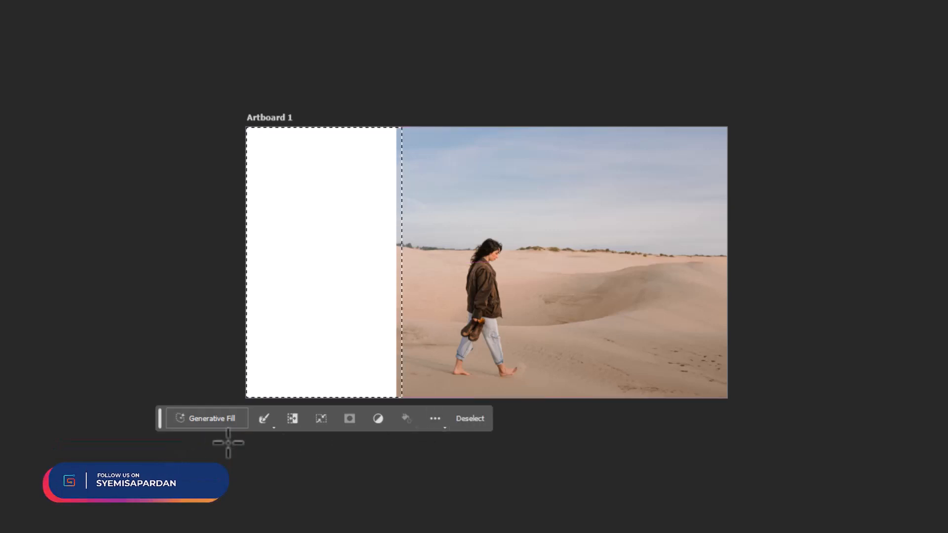
{"action": "left_click", "coordinate": [225, 423]}
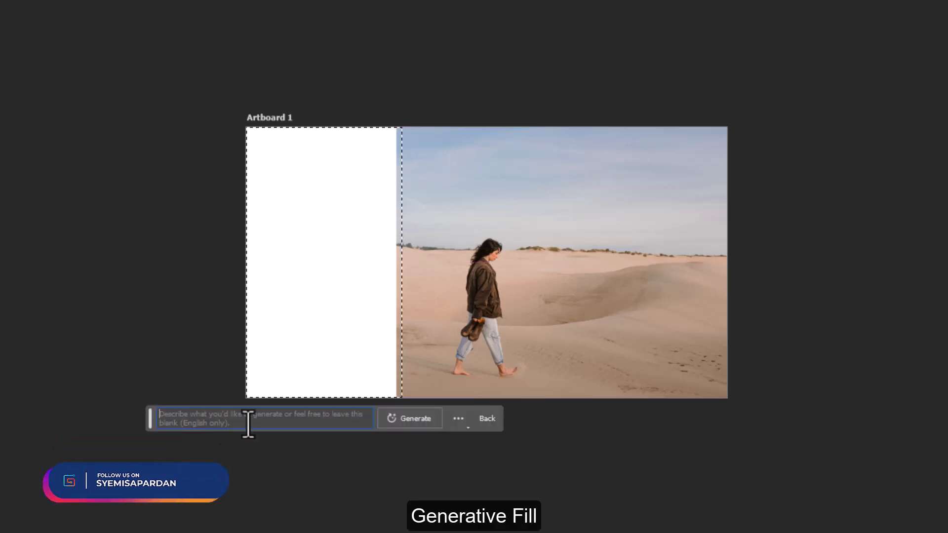
{"action": "left_click", "coordinate": [408, 420]}
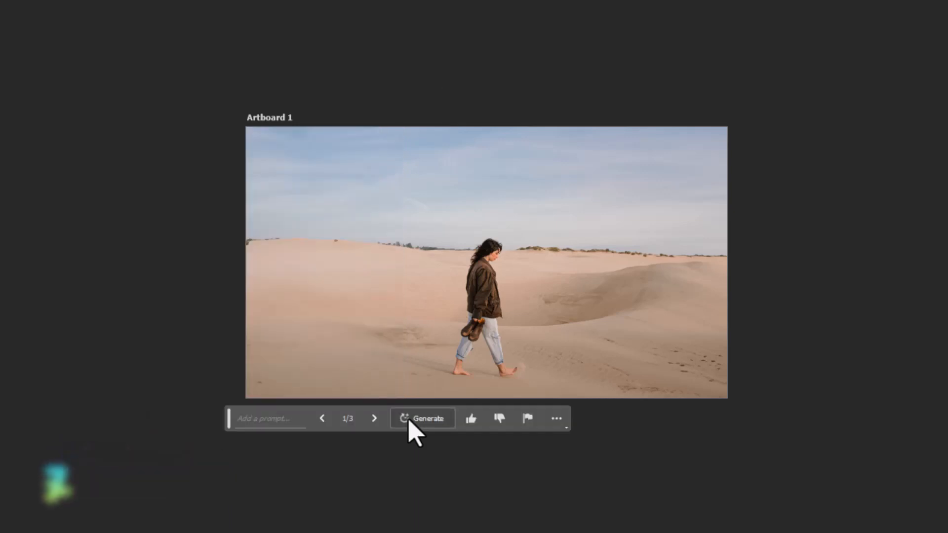
{"action": "left_click", "coordinate": [378, 419]}
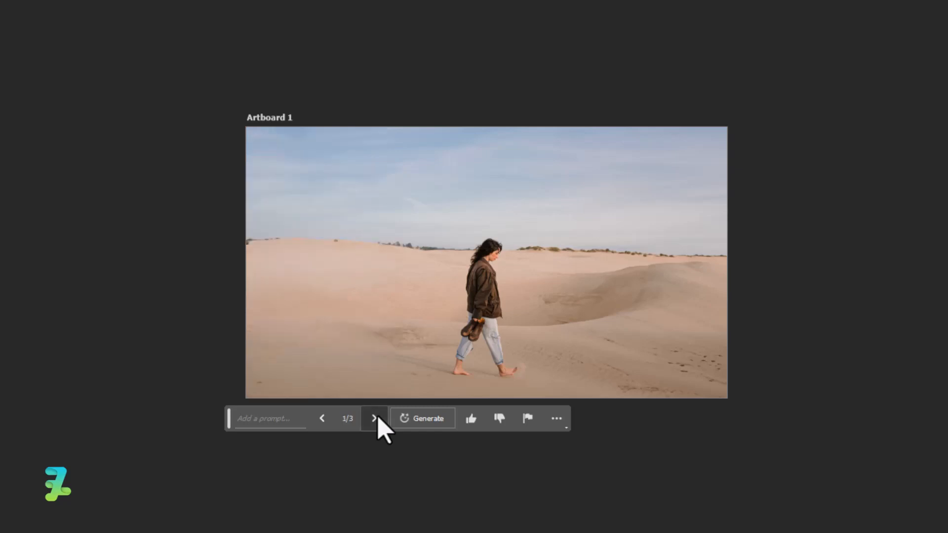
{"action": "left_click", "coordinate": [377, 419]}
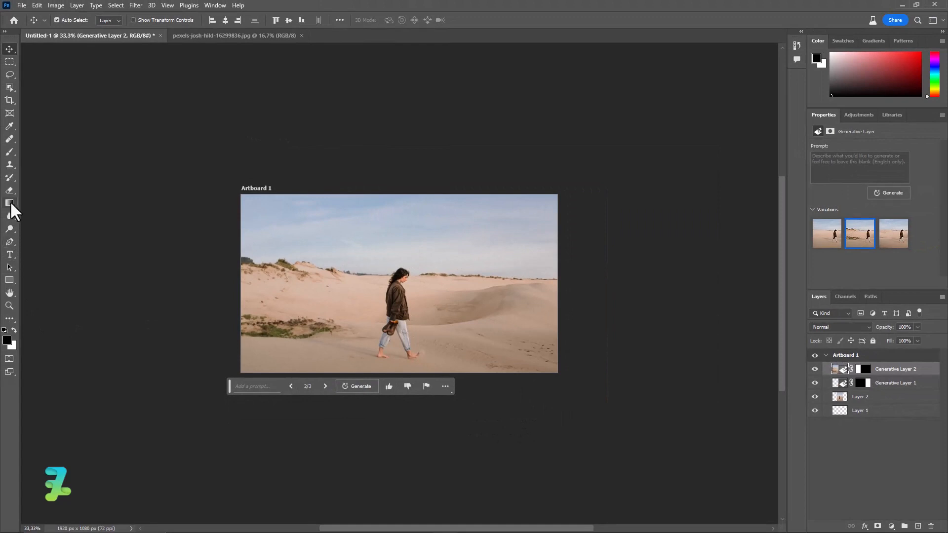
Step: Lasso a small area of sky above and left of the woman and generate content with the prompt "Bird"
{"action": "left_click", "coordinate": [10, 75]}
{"action": "left_click_drag", "start_coordinate": [335, 229], "coordinate": [336, 230]}
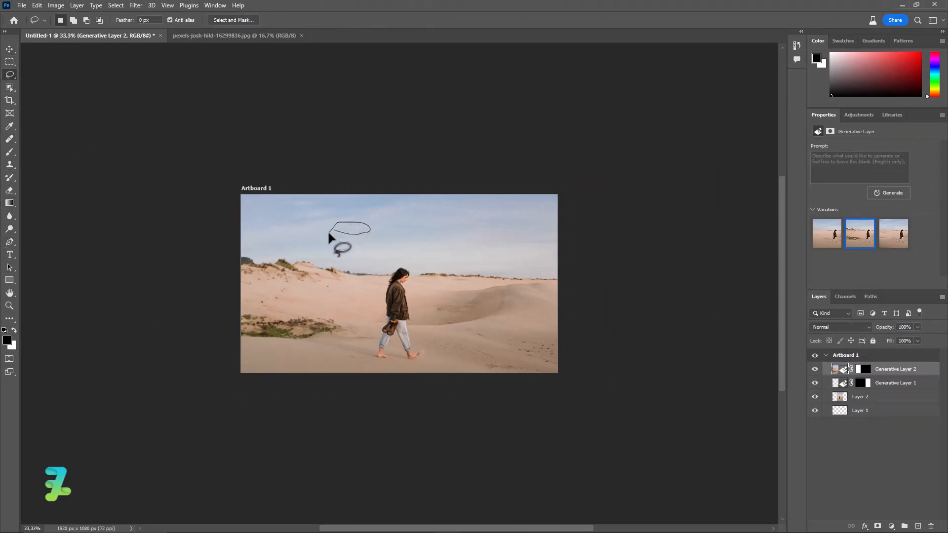
{"action": "left_click_drag", "start_coordinate": [337, 235], "coordinate": [329, 233]}
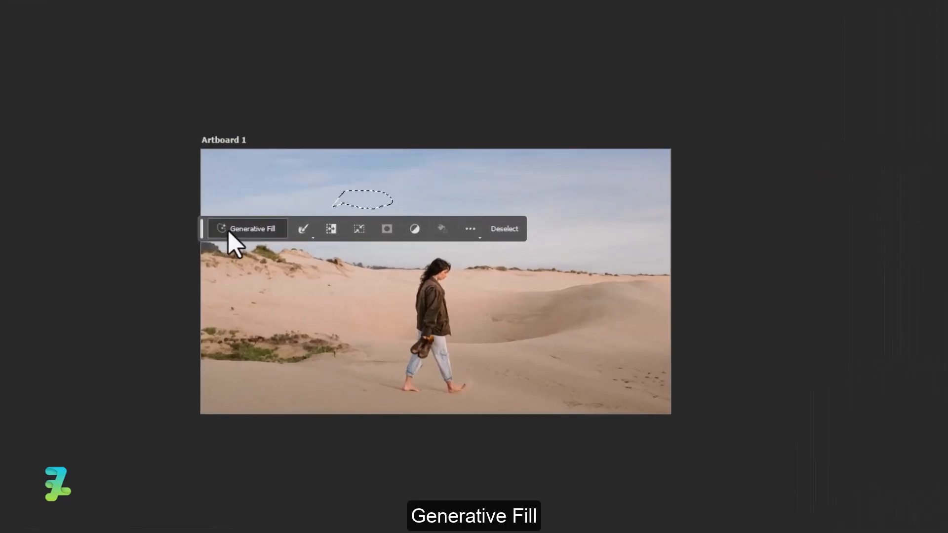
{"action": "left_click", "coordinate": [260, 248]}
{"action": "type", "text": "Bir"}
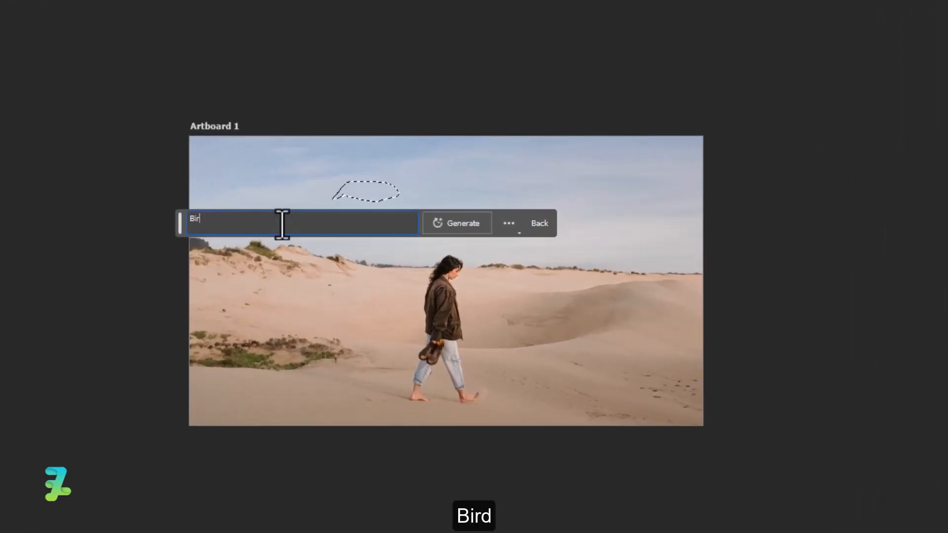
{"action": "type", "text": "d"}
{"action": "left_click", "coordinate": [477, 224]}
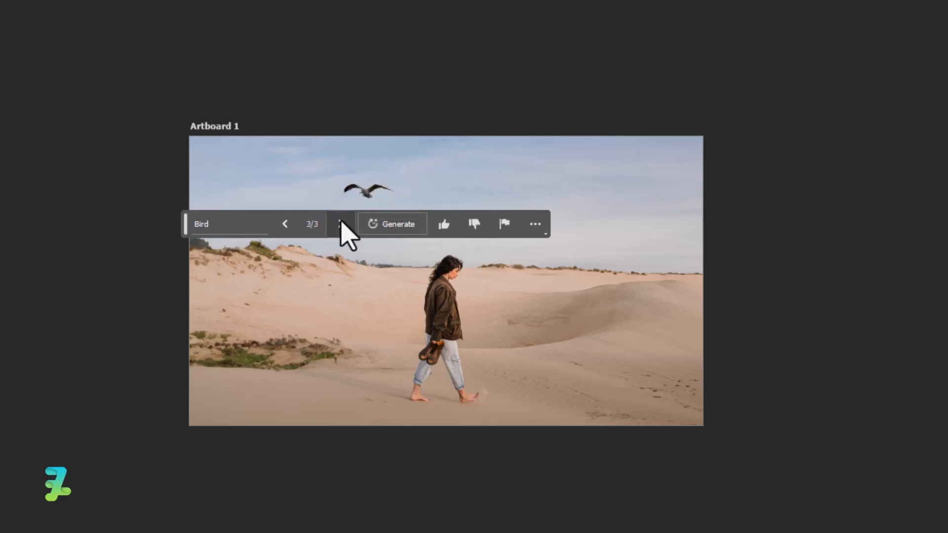
Step: Compare the generated bird variations and choose the second one
{"action": "left_click", "coordinate": [285, 226]}
{"action": "left_click", "coordinate": [284, 227]}
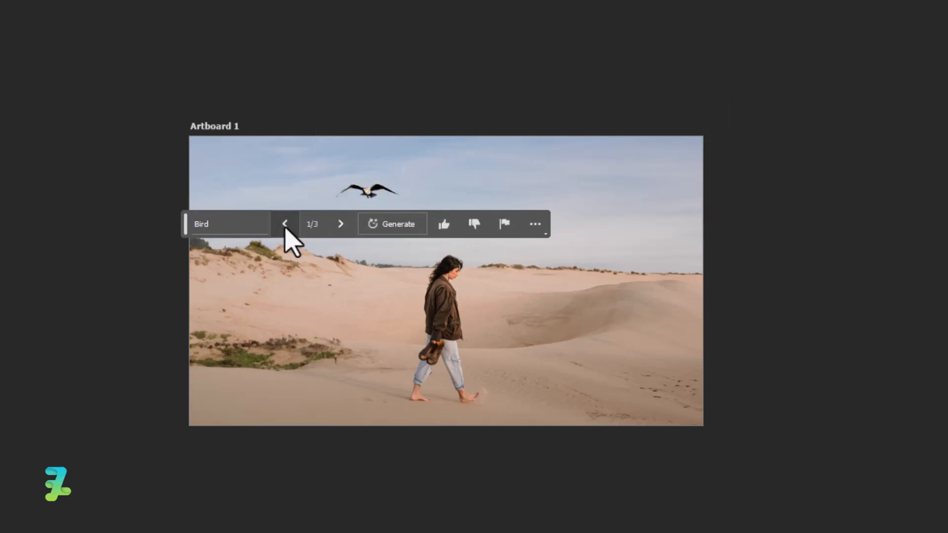
{"action": "left_click", "coordinate": [341, 225]}
{"action": "left_click", "coordinate": [341, 225]}
{"action": "left_click", "coordinate": [340, 225]}
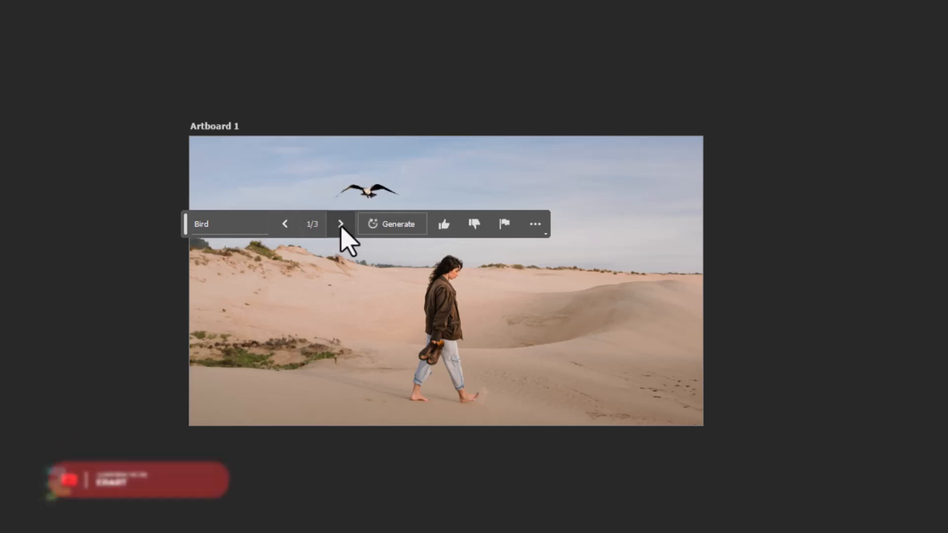
{"action": "left_click", "coordinate": [341, 224]}
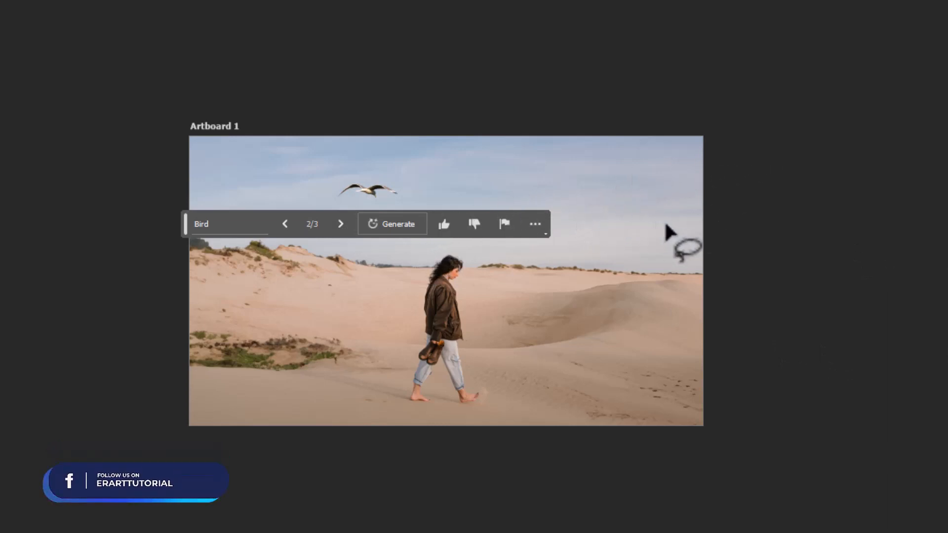
Step: Lasso a small patch of sky near the image's right edge, generate "plane commercial" there, and choose the third variation
{"action": "mouse_move", "coordinate": [696, 224]}
{"action": "left_mouse_down"}
{"action": "mouse_move", "coordinate": [661, 223]}
{"action": "mouse_move", "coordinate": [670, 204]}
{"action": "mouse_move", "coordinate": [696, 224]}
{"action": "left_mouse_up"}
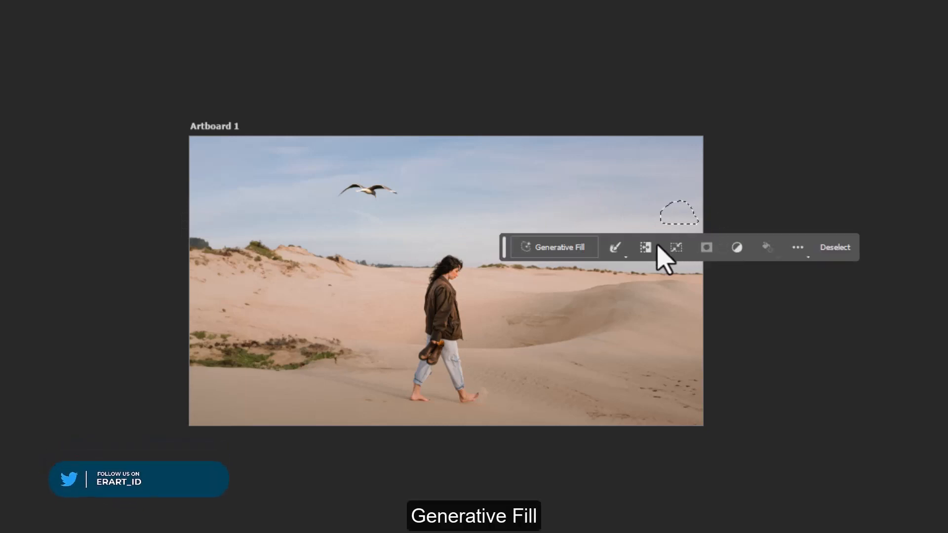
{"action": "left_click", "coordinate": [557, 247]}
{"action": "type", "text": "plan"}
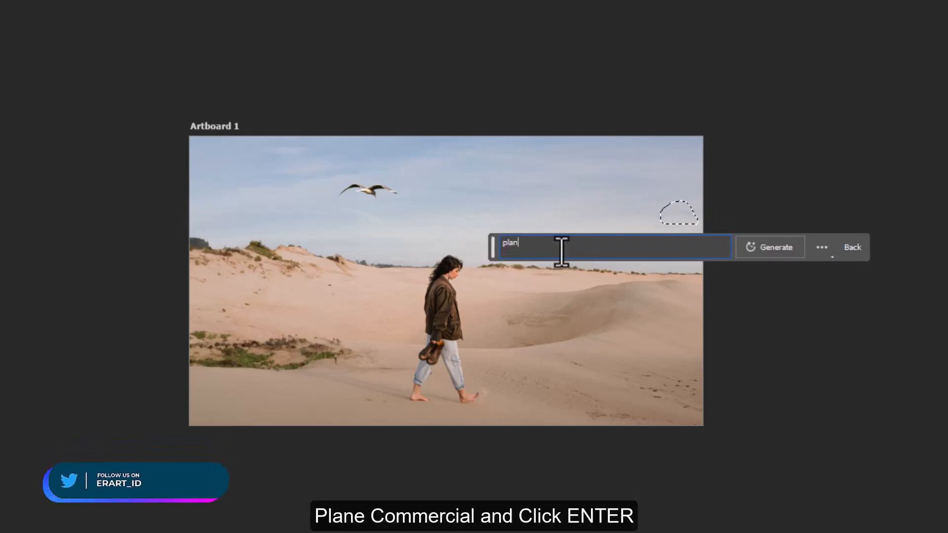
{"action": "type", "text": "e com"}
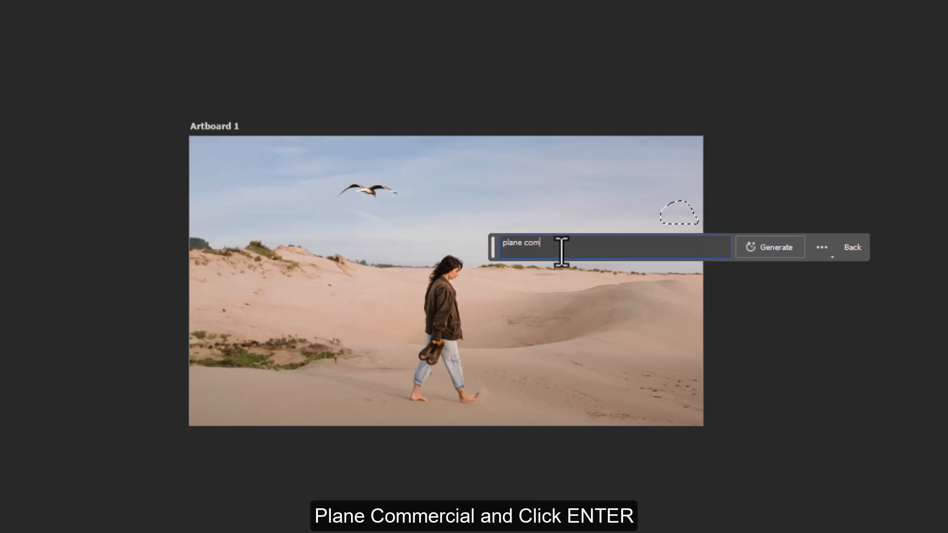
{"action": "type", "text": "mercial"}
{"action": "key", "text": "Return"}
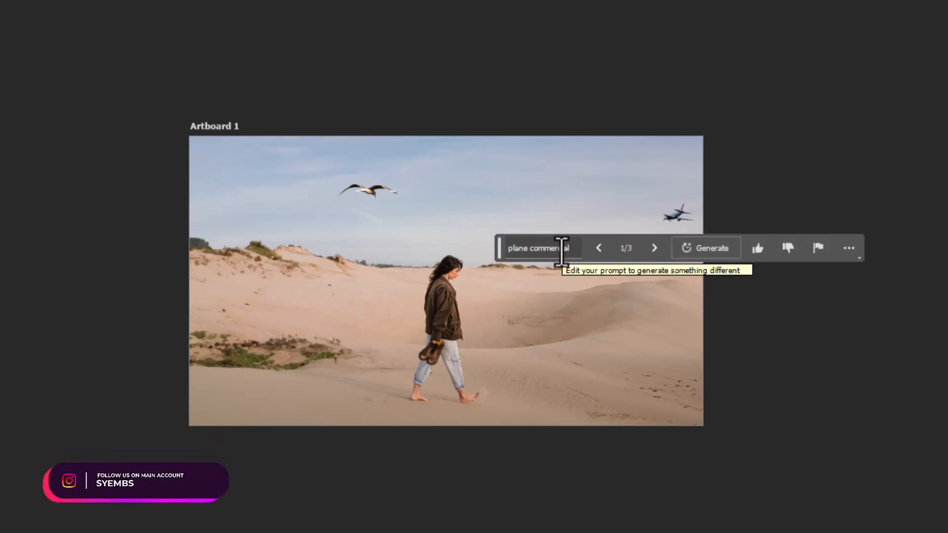
{"action": "left_click", "coordinate": [655, 248]}
{"action": "left_click", "coordinate": [656, 249]}
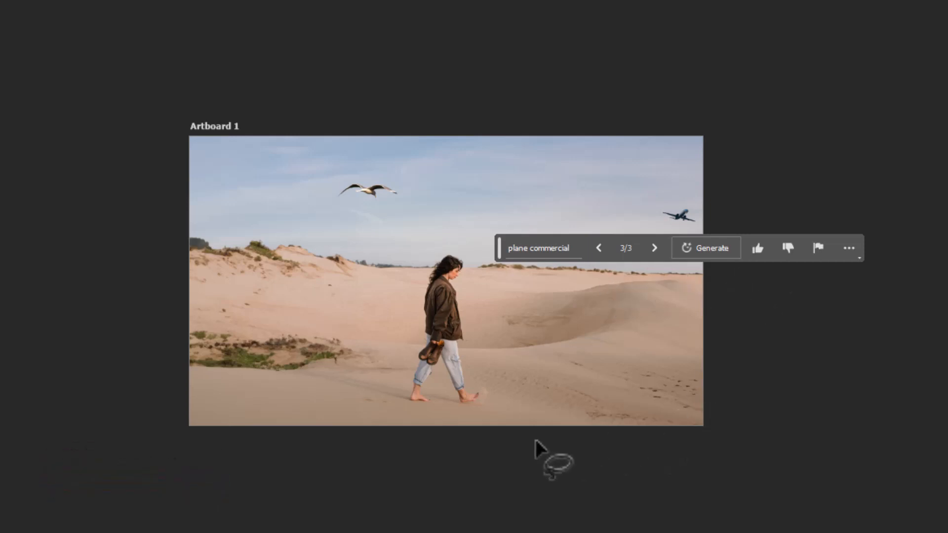
Step: Lasso the sand in the image's lower-right corner, generate "Beach" there, and keep the first variation after comparing them all
{"action": "left_click", "coordinate": [609, 433]}
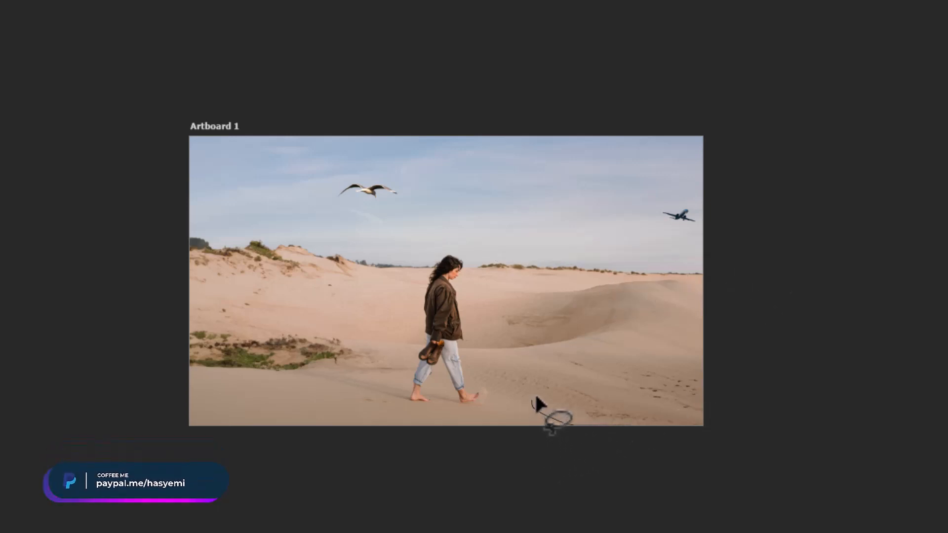
{"action": "left_click_drag", "start_coordinate": [597, 383], "coordinate": [682, 344]}
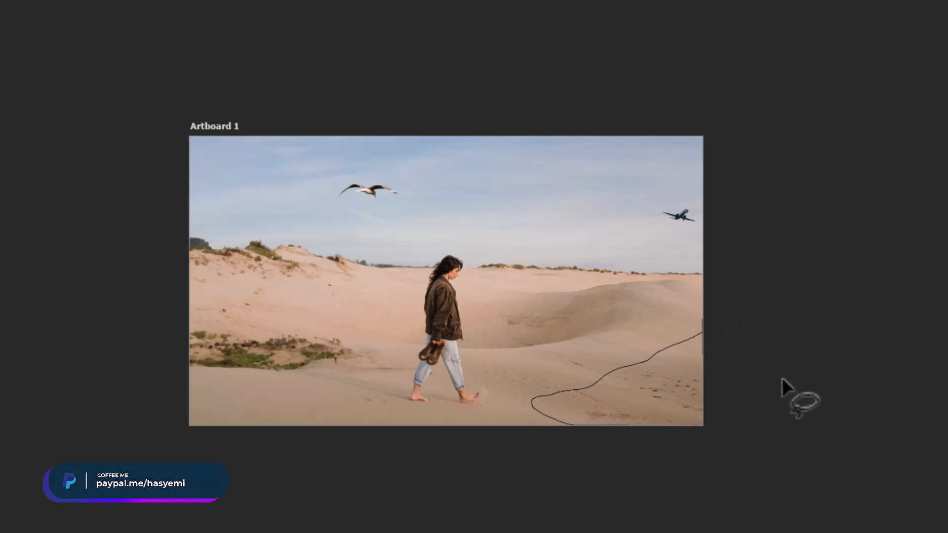
{"action": "mouse_move", "coordinate": [782, 377]}
{"action": "left_mouse_down"}
{"action": "mouse_move", "coordinate": [740, 454]}
{"action": "mouse_move", "coordinate": [631, 478]}
{"action": "left_mouse_up"}
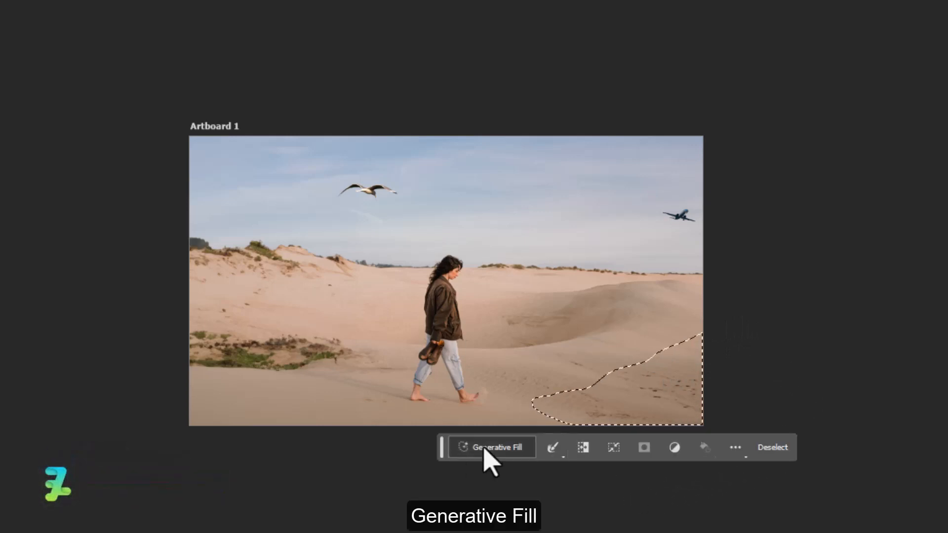
{"action": "left_click", "coordinate": [484, 450]}
{"action": "type", "text": "Beach"}
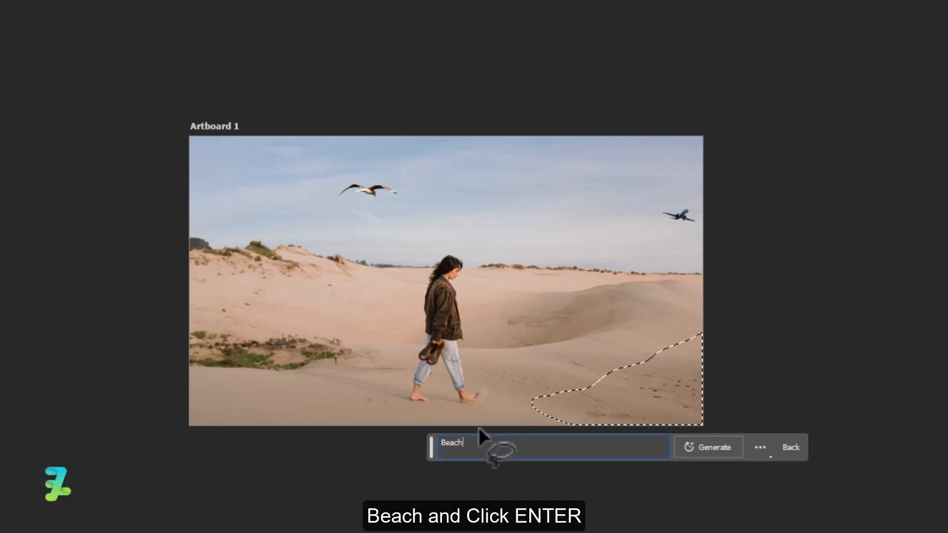
{"action": "key", "text": "Return"}
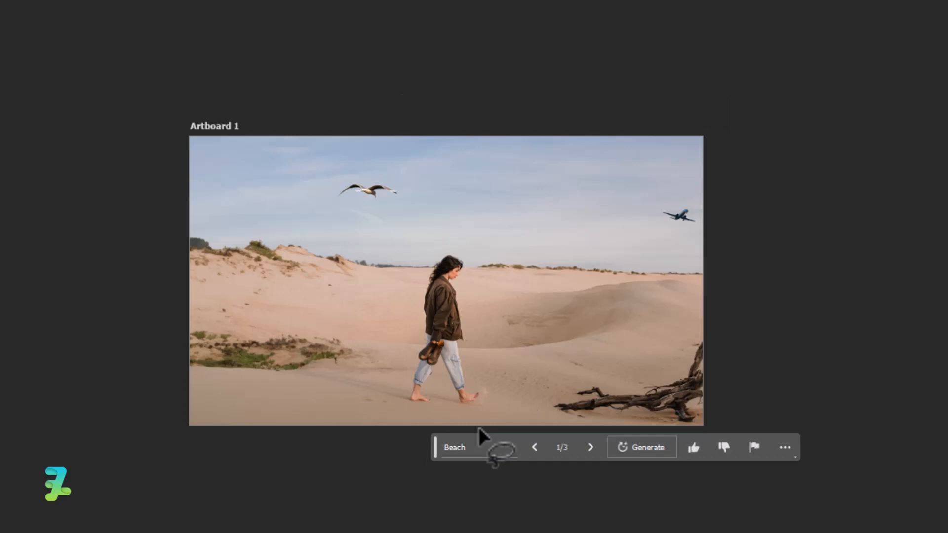
{"action": "left_click", "coordinate": [591, 447]}
{"action": "left_click", "coordinate": [591, 447]}
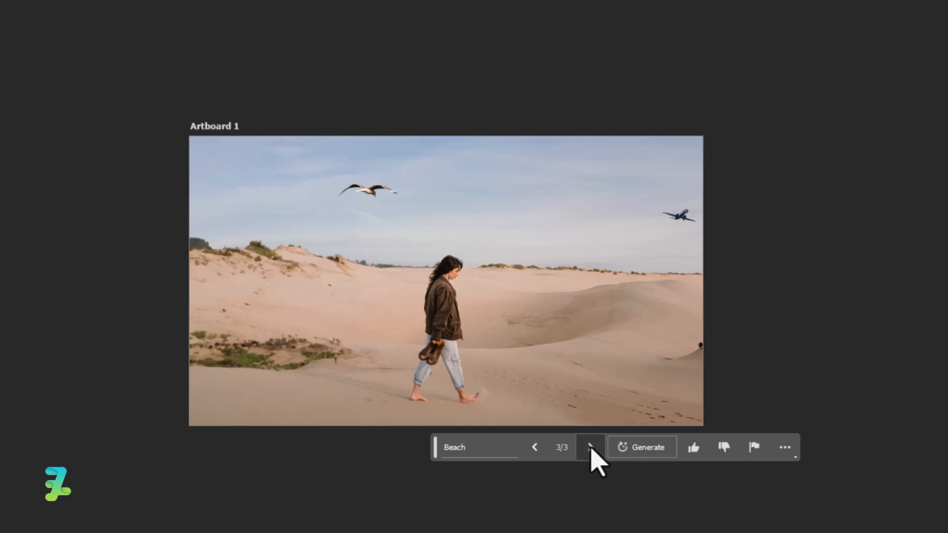
{"action": "left_click", "coordinate": [590, 448]}
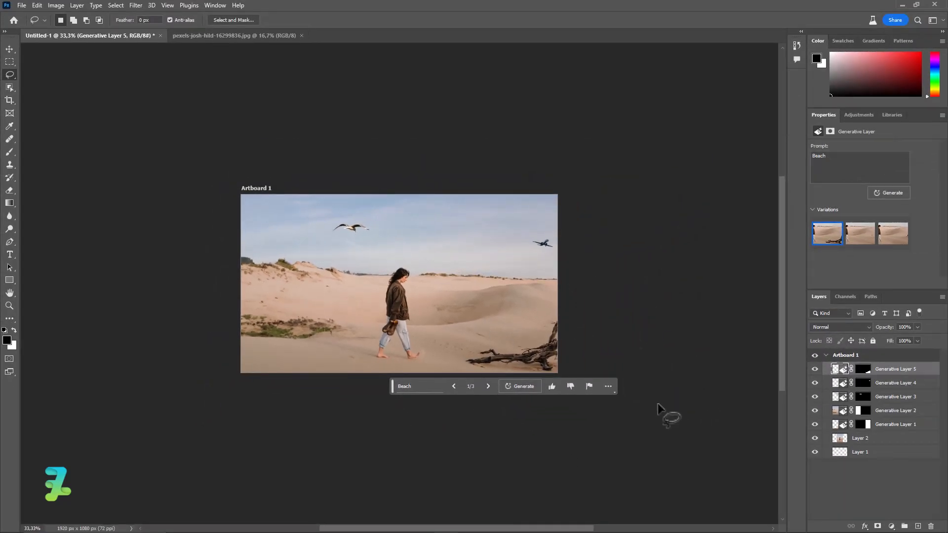
Step: Lasso a small patch of sand just above the shrubs to the woman's left and generate content with the prompt "stone"
{"action": "key", "text": "ctrl+equal"}
{"action": "key", "text": "ctrl+equal"}
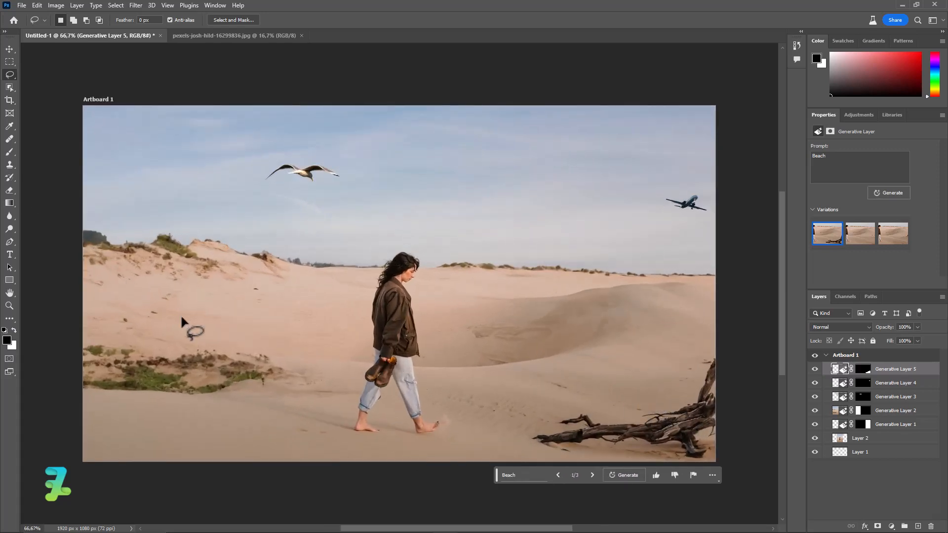
{"action": "left_click_drag", "start_coordinate": [232, 354], "coordinate": [250, 355]}
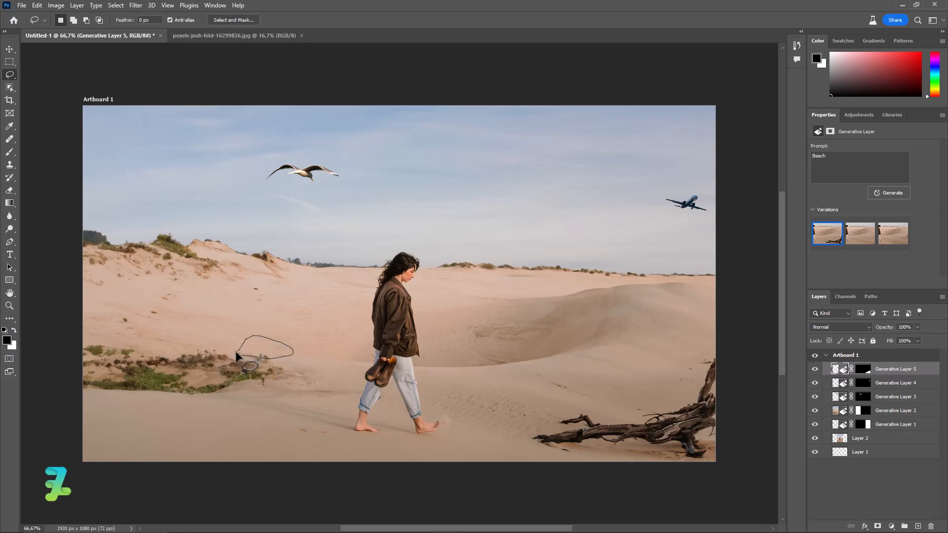
{"action": "left_click_drag", "start_coordinate": [240, 359], "coordinate": [239, 356]}
{"action": "left_click", "coordinate": [180, 366]}
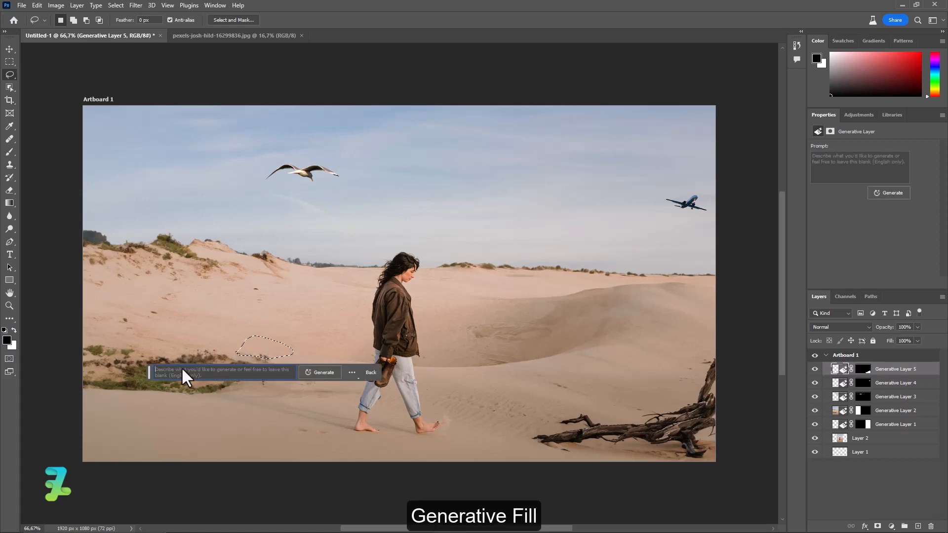
{"action": "type", "text": "stone"}
{"action": "key", "text": "Return"}
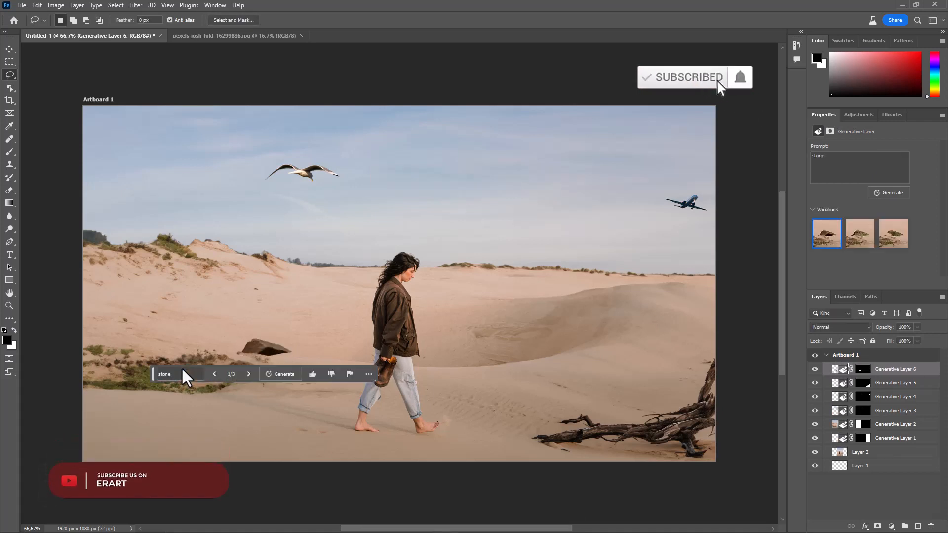
Step: Compare all the generated stone variations and keep the first one
{"action": "left_click", "coordinate": [248, 374]}
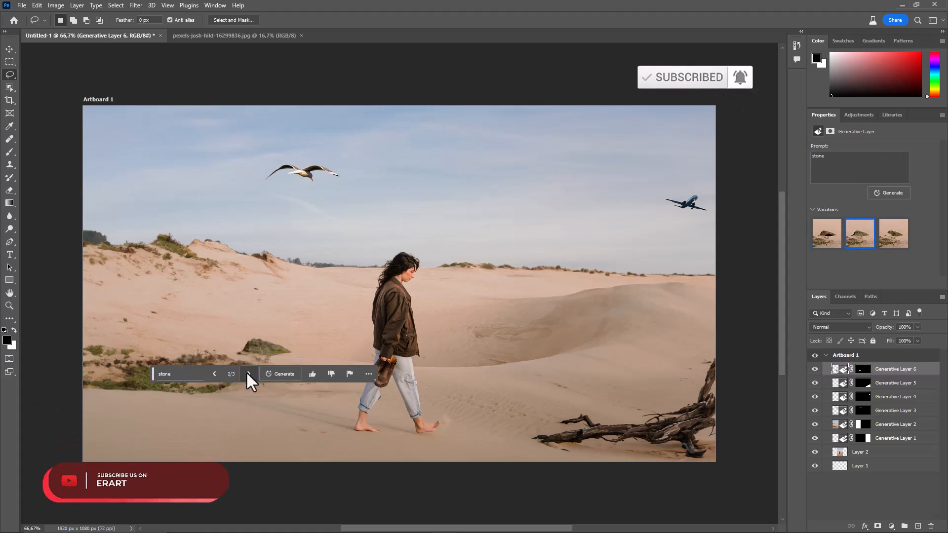
{"action": "left_click", "coordinate": [248, 374]}
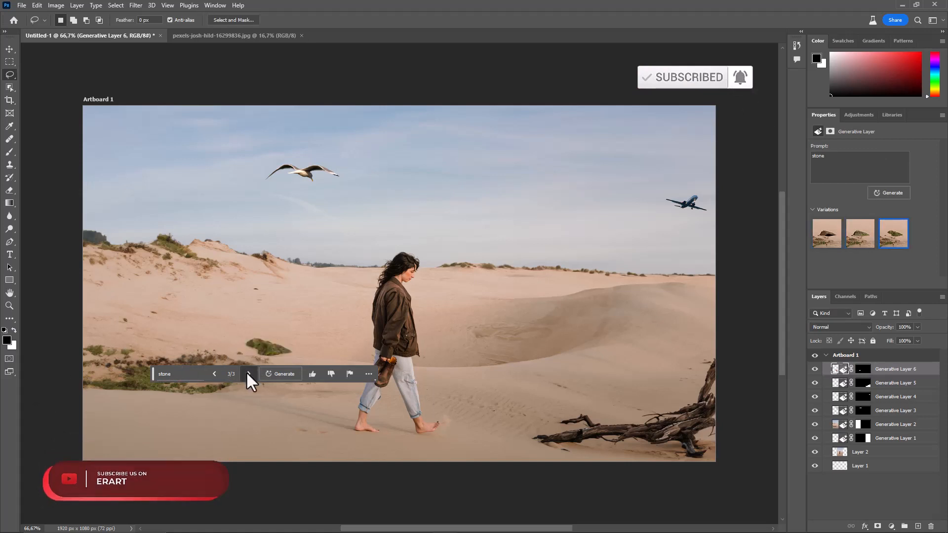
{"action": "left_click", "coordinate": [248, 373]}
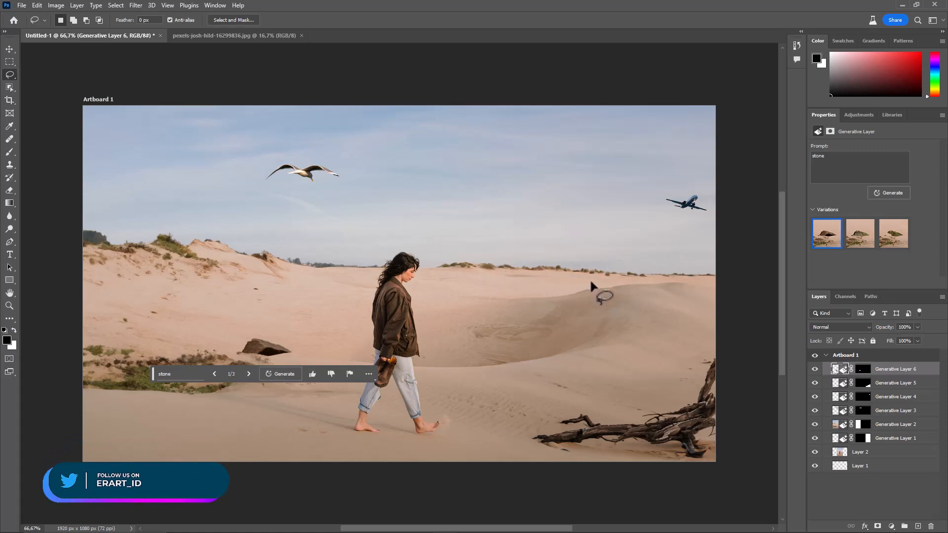
Step: Lasso the sky above the horizon between the bird and the woman's head and generate content with the prompt "city"
{"action": "mouse_move", "coordinate": [378, 269]}
{"action": "left_mouse_down"}
{"action": "mouse_move", "coordinate": [363, 232]}
{"action": "mouse_move", "coordinate": [326, 199]}
{"action": "mouse_move", "coordinate": [272, 228]}
{"action": "mouse_move", "coordinate": [262, 249]}
{"action": "mouse_move", "coordinate": [281, 268]}
{"action": "mouse_move", "coordinate": [305, 270]}
{"action": "left_mouse_up"}
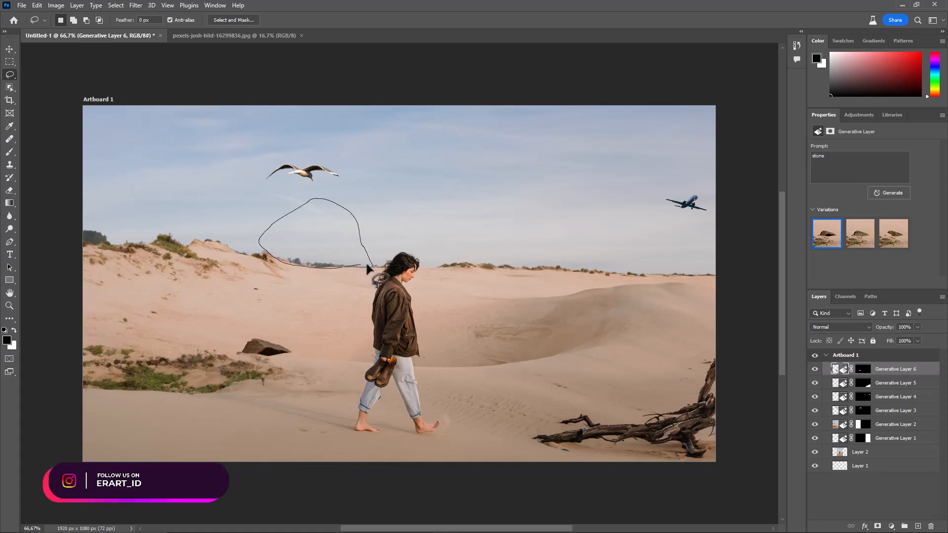
{"action": "left_click_drag", "start_coordinate": [377, 270], "coordinate": [376, 269]}
{"action": "left_click", "coordinate": [244, 282]}
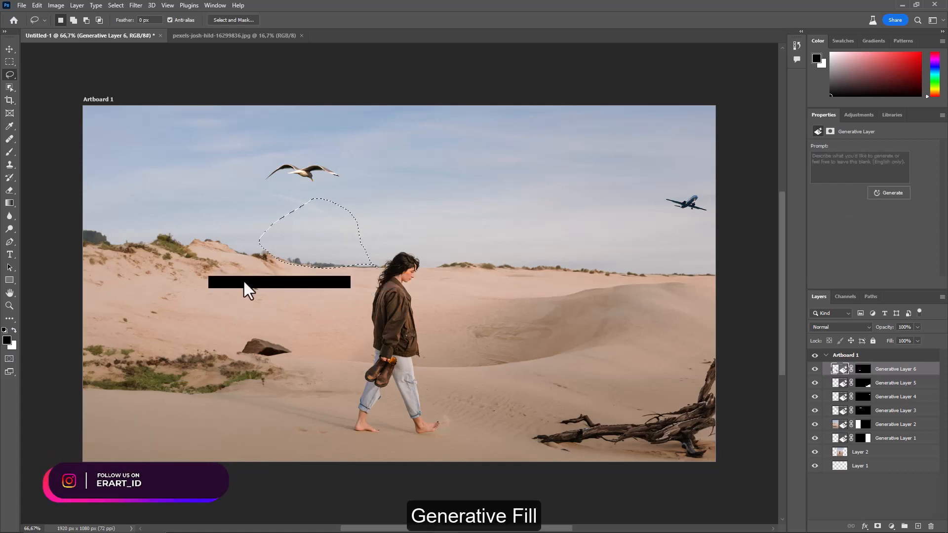
{"action": "type", "text": "city"}
{"action": "key", "text": "Return"}
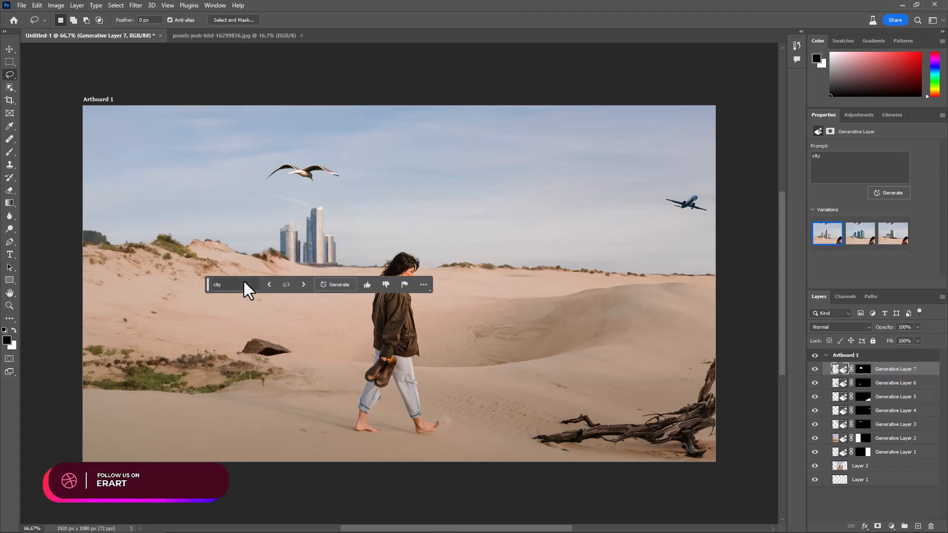
Step: Compare all the generated city variations and keep the first one
{"action": "left_click", "coordinate": [303, 286]}
{"action": "left_click", "coordinate": [303, 285]}
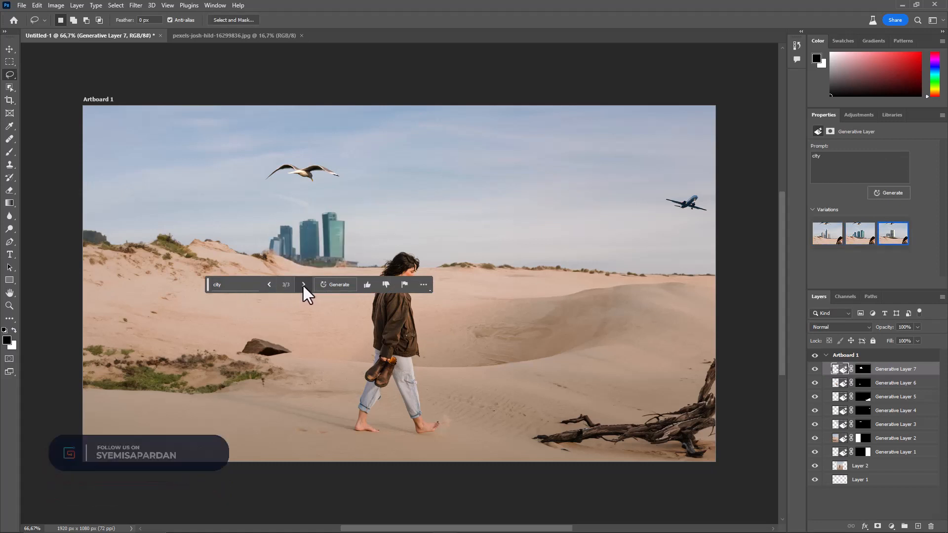
{"action": "left_click", "coordinate": [303, 285]}
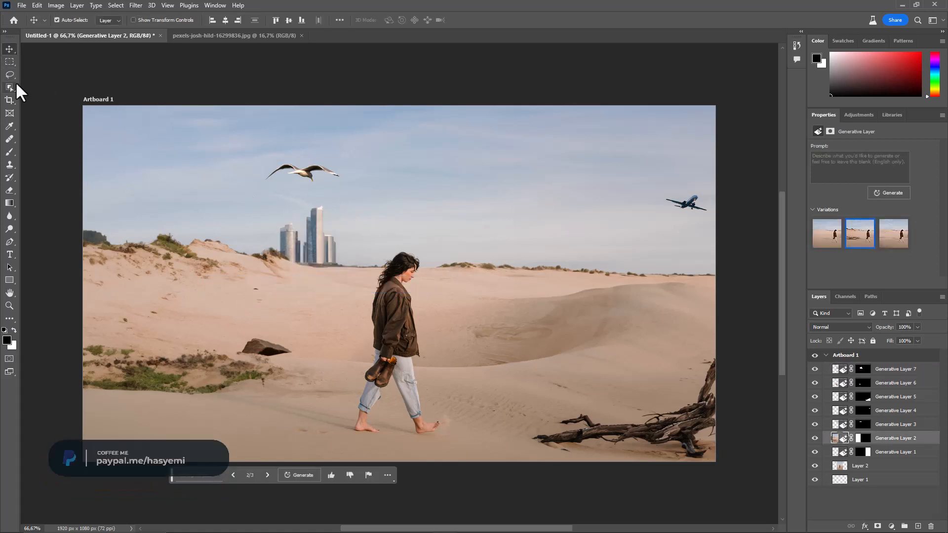
Step: Lasso a patch of sand at the horizon to the right of the woman and generate content with the prompt "Car Jeep"
{"action": "left_click", "coordinate": [10, 75]}
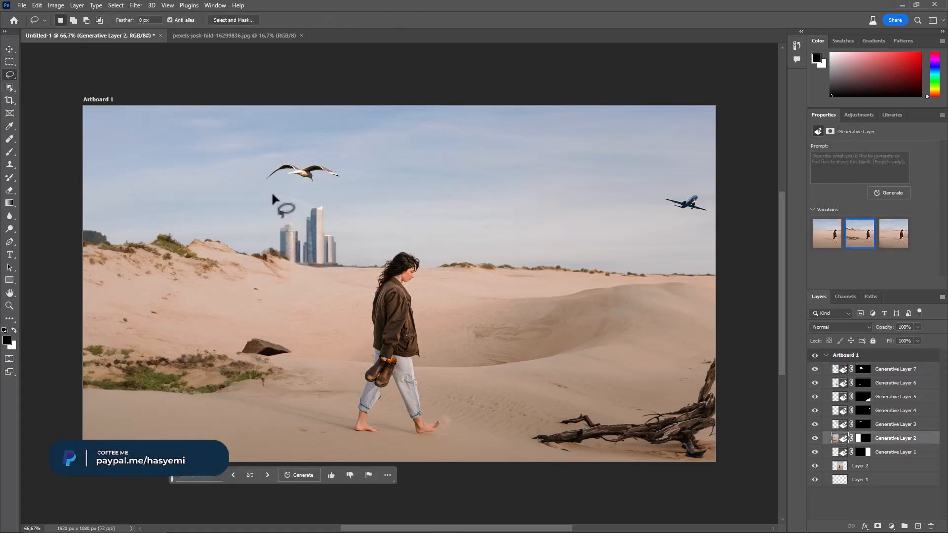
{"action": "left_click_drag", "start_coordinate": [477, 298], "coordinate": [510, 301]}
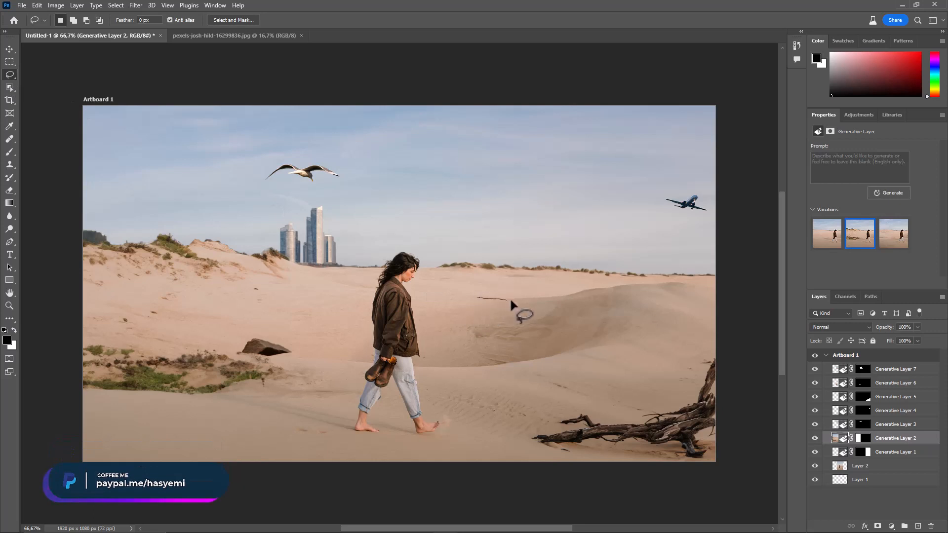
{"action": "mouse_move", "coordinate": [556, 279]}
{"action": "left_mouse_down"}
{"action": "mouse_move", "coordinate": [548, 266]}
{"action": "mouse_move", "coordinate": [511, 266]}
{"action": "mouse_move", "coordinate": [476, 293]}
{"action": "left_mouse_up"}
{"action": "left_click", "coordinate": [445, 319]}
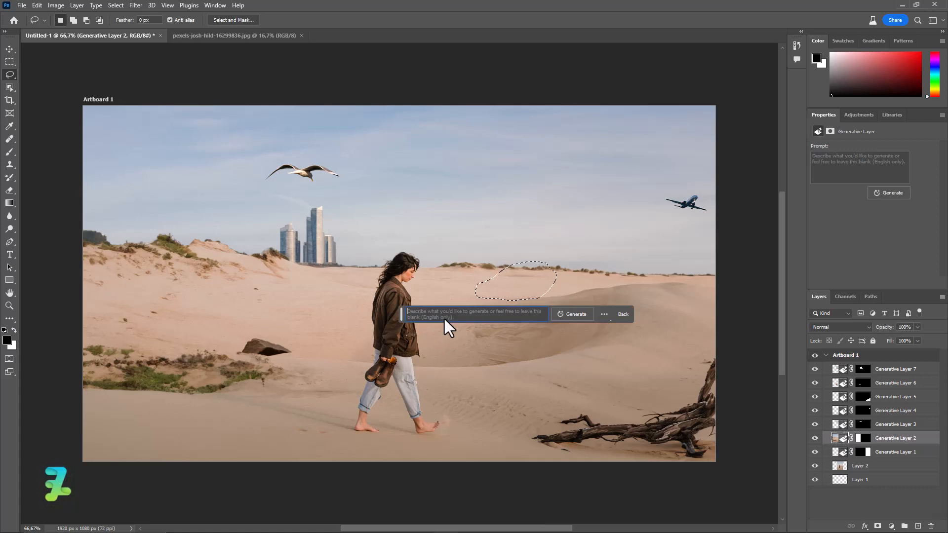
{"action": "type", "text": "Car Jeep"}
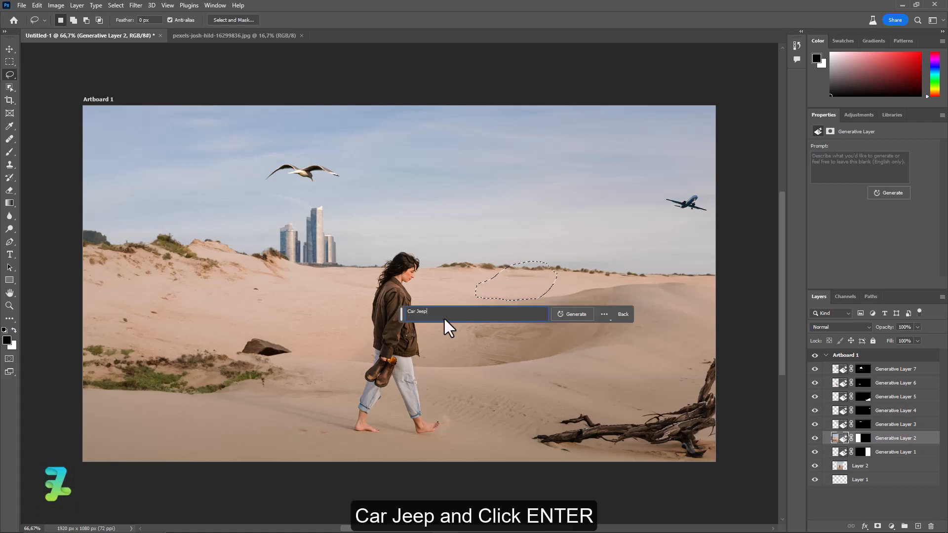
{"action": "key", "text": "Return"}
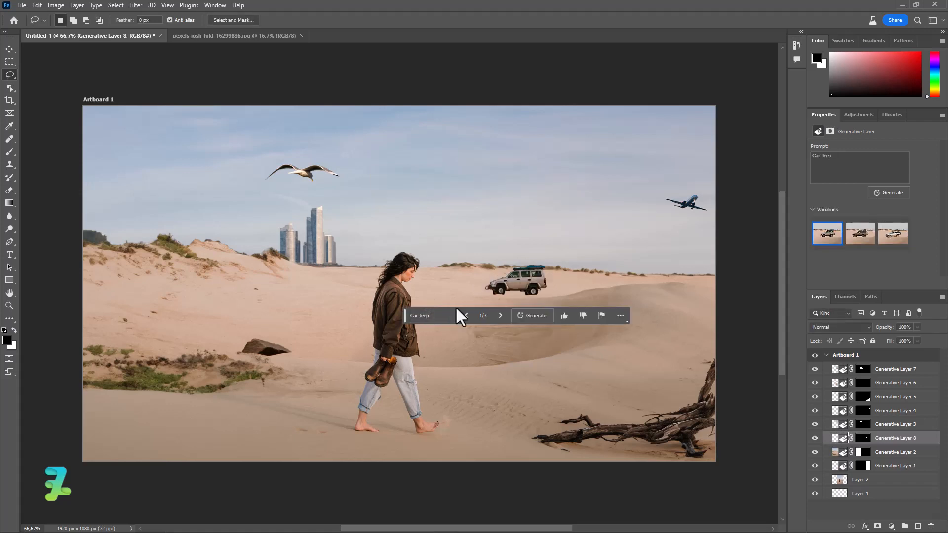
Step: Compare the generated jeep variations and choose the second one
{"action": "left_click", "coordinate": [499, 314]}
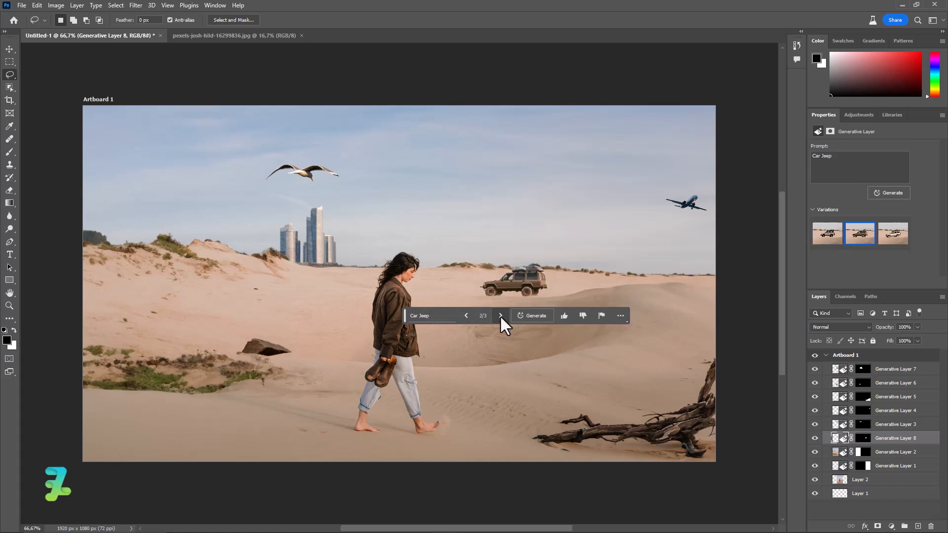
{"action": "left_click", "coordinate": [500, 315]}
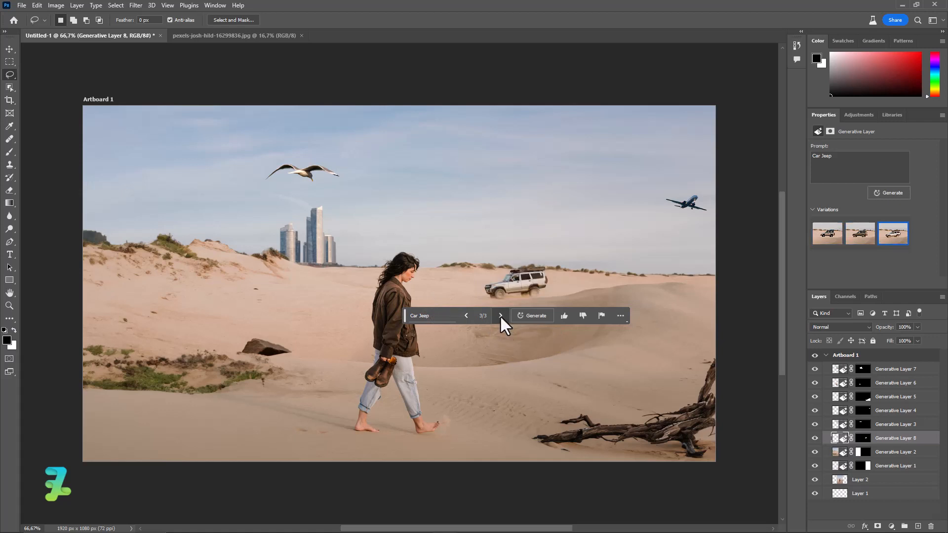
{"action": "left_click", "coordinate": [462, 315]}
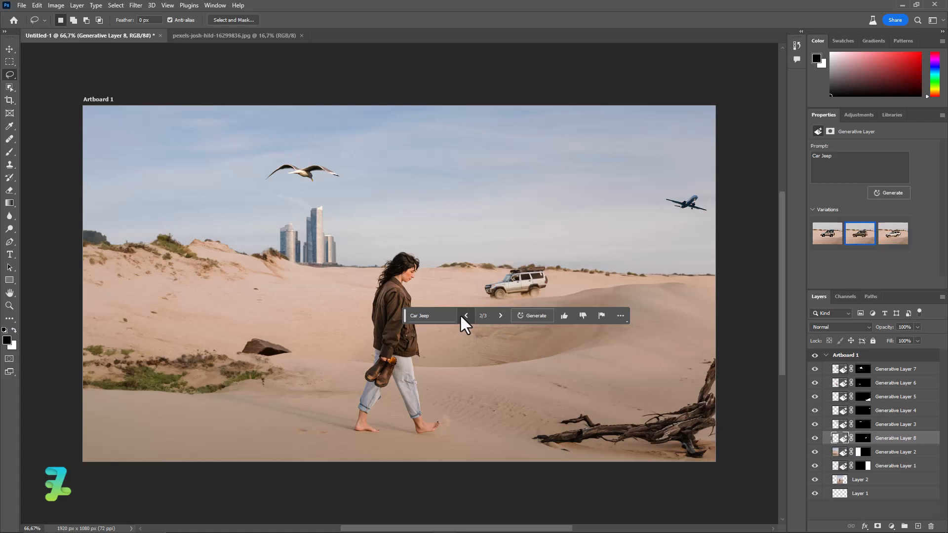